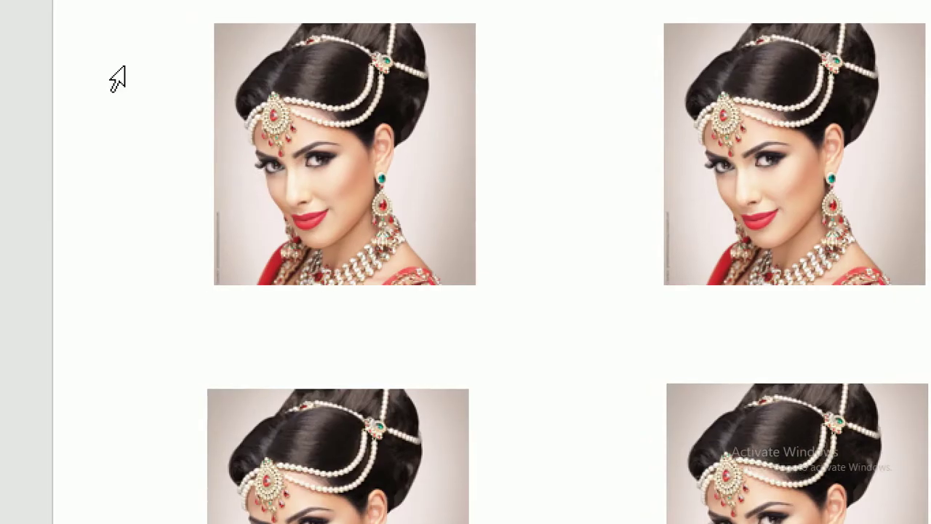
# Step: Select the top-left copy of the bridal portrait in the grid
pyautogui.click(359, 215)
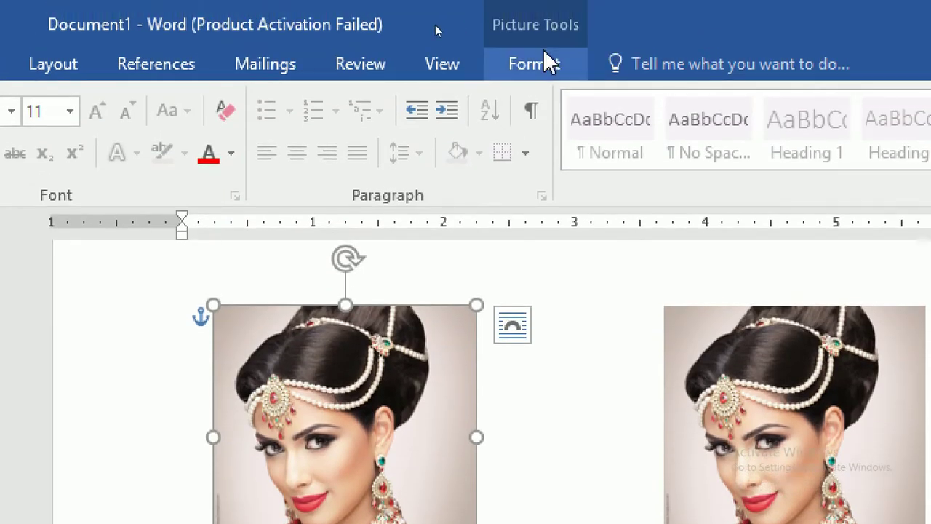
# Step: Apply the Blue, 11 pt glow variation to the top-left portrait
pyautogui.click(551, 62)
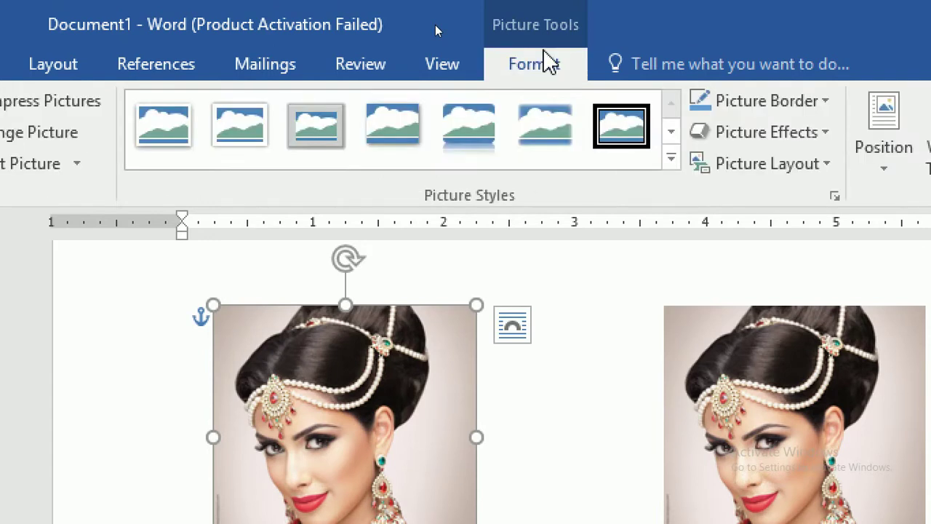
pyautogui.click(813, 132)
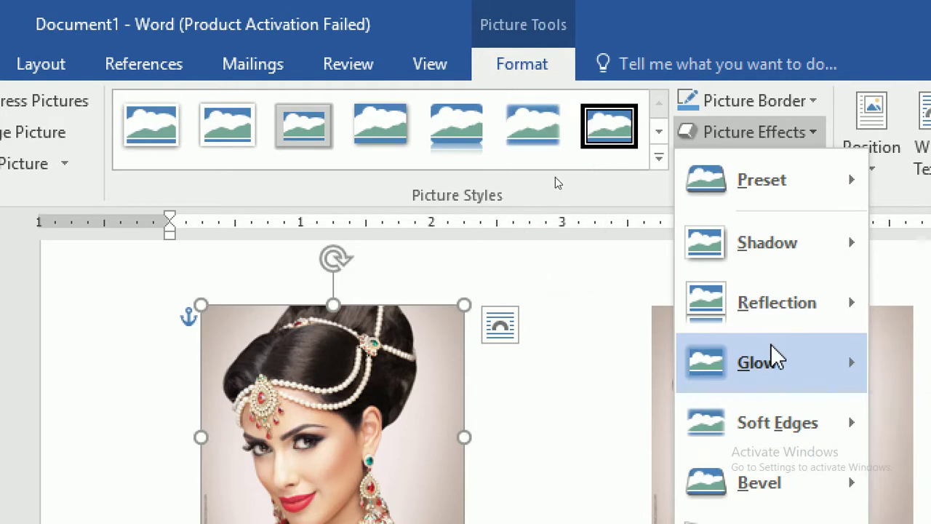
pyautogui.moveTo(575, 155)
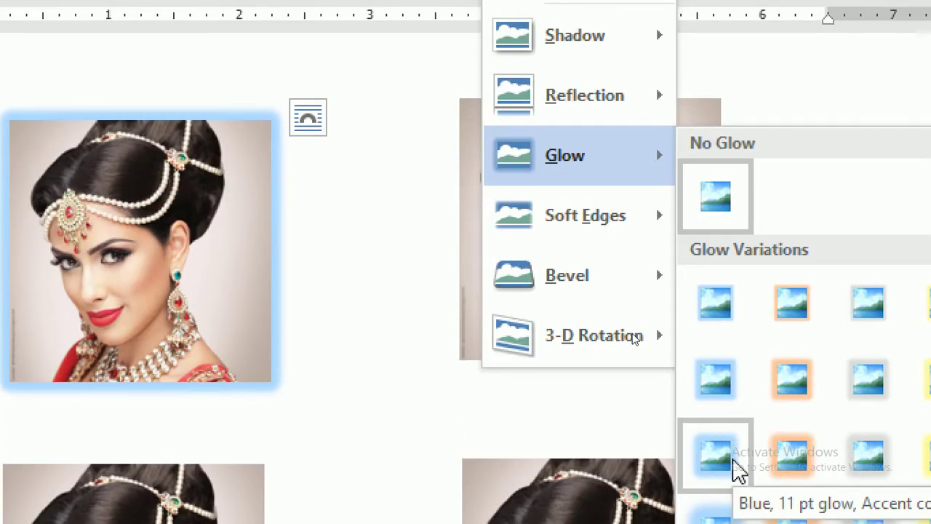
pyautogui.click(737, 467)
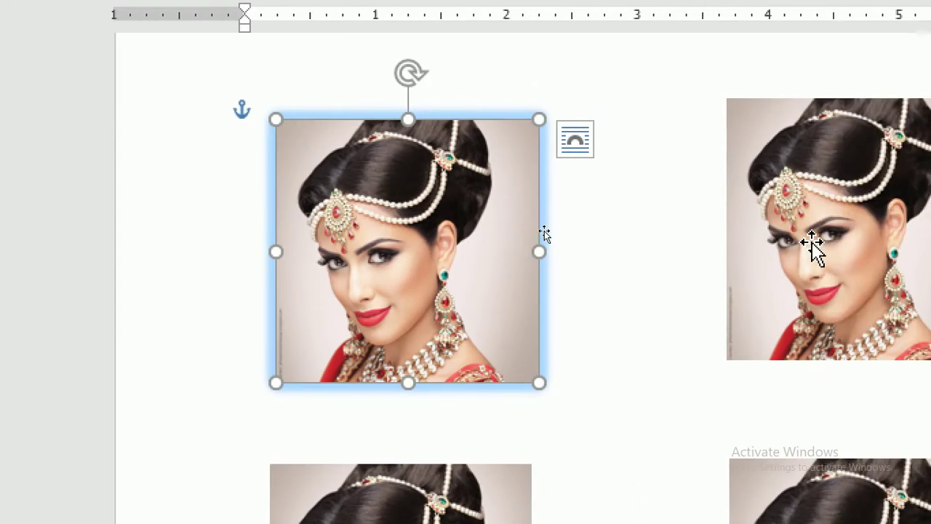
# Step: Select the top-right portrait and open its Glow Options in the Format Picture pane
pyautogui.click(814, 247)
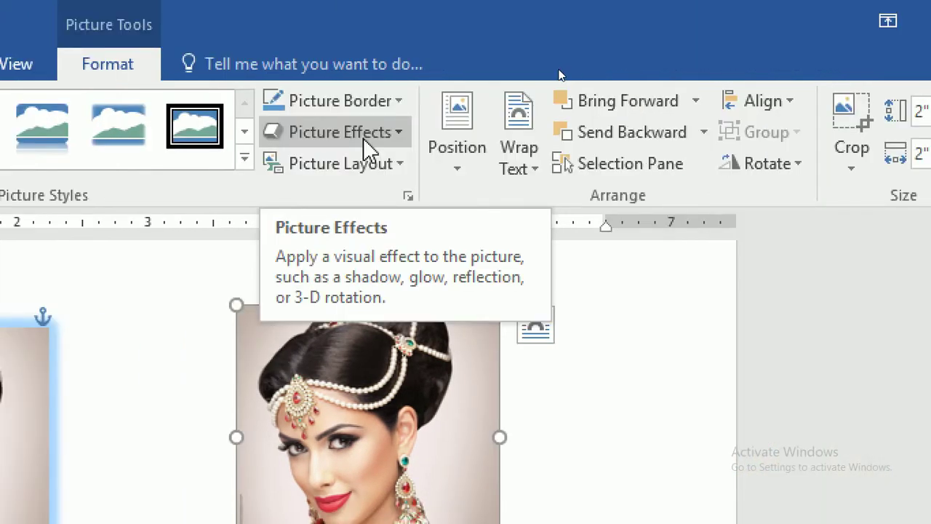
pyautogui.click(363, 138)
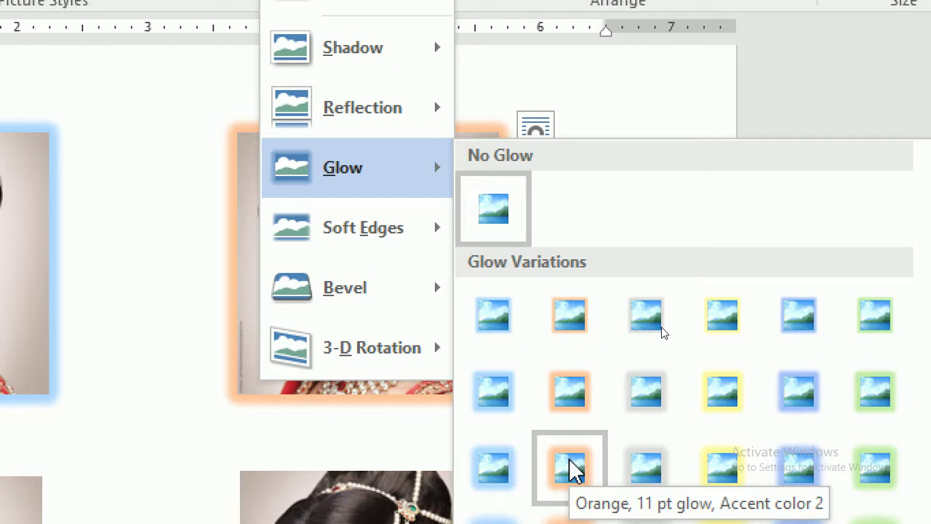
pyautogui.moveTo(342, 6)
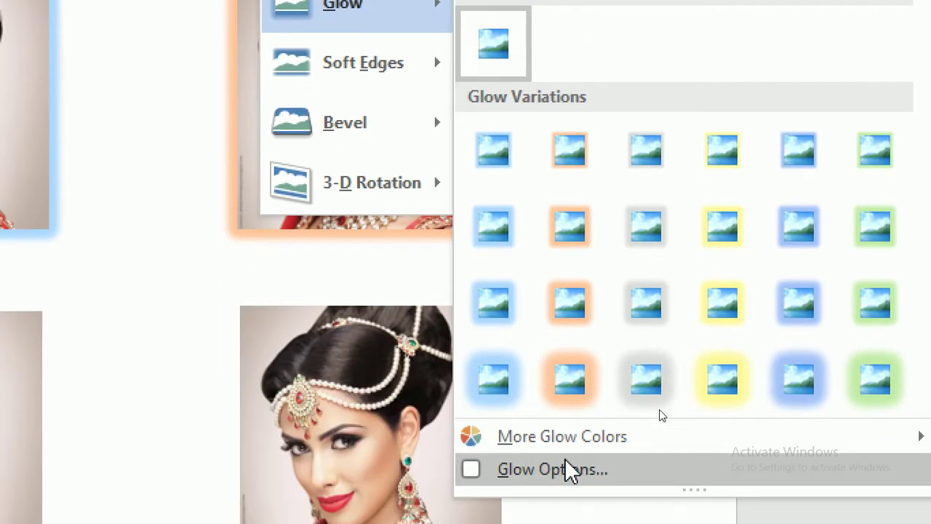
pyautogui.click(569, 470)
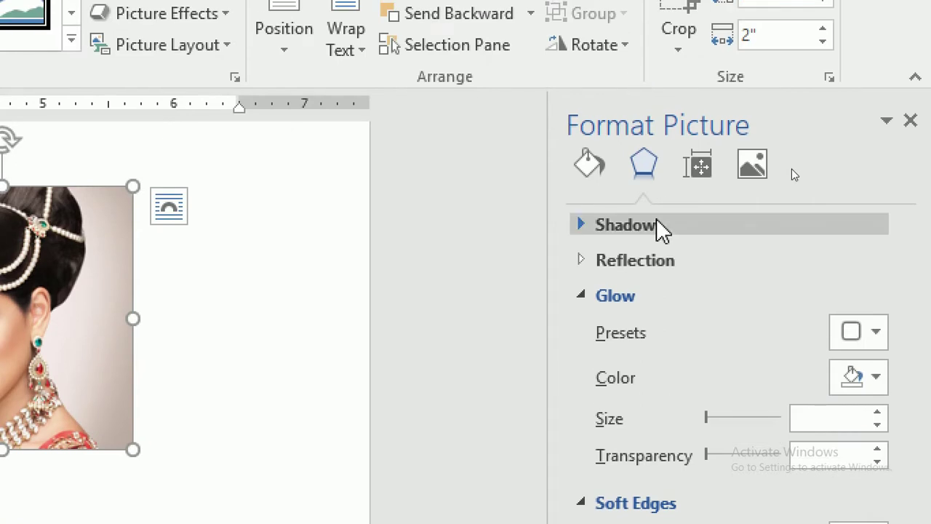
# Step: Give the top-right portrait an 8 pt purple glow at nearly 0% transparency
pyautogui.click(870, 336)
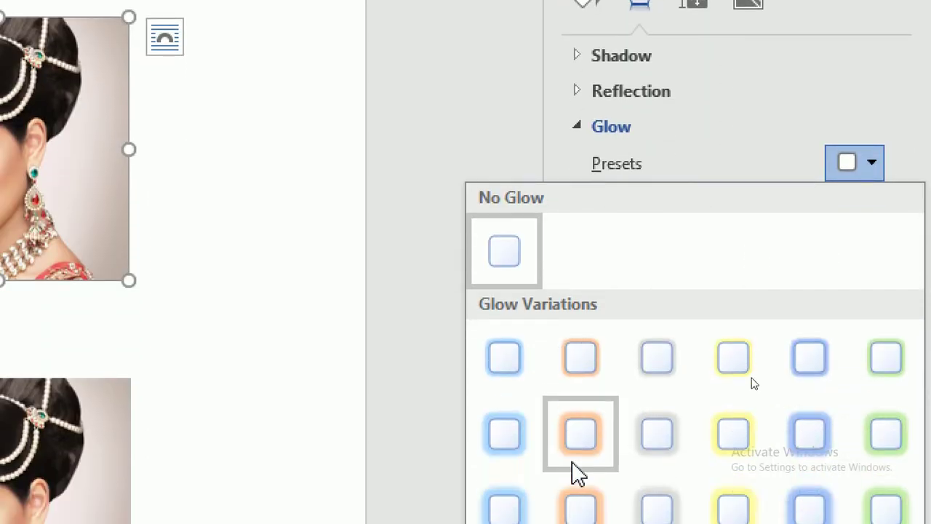
pyautogui.click(516, 419)
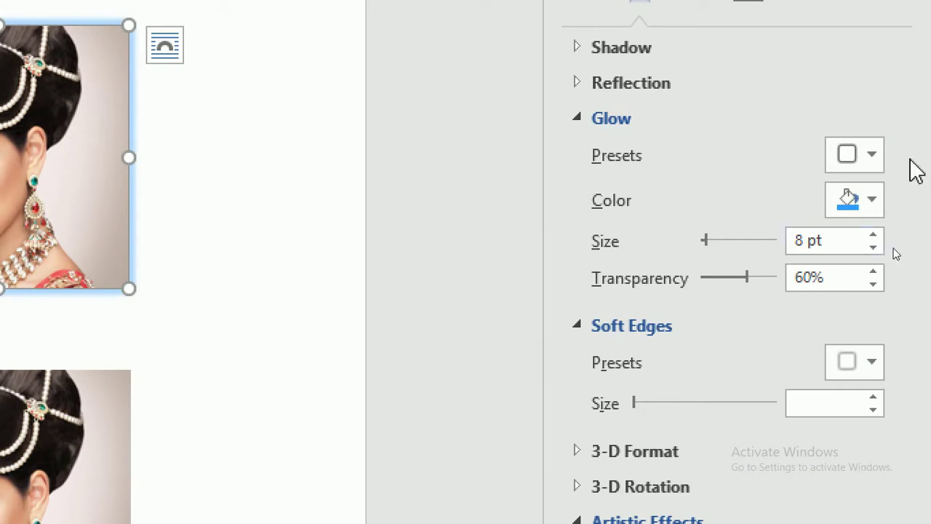
pyautogui.click(870, 211)
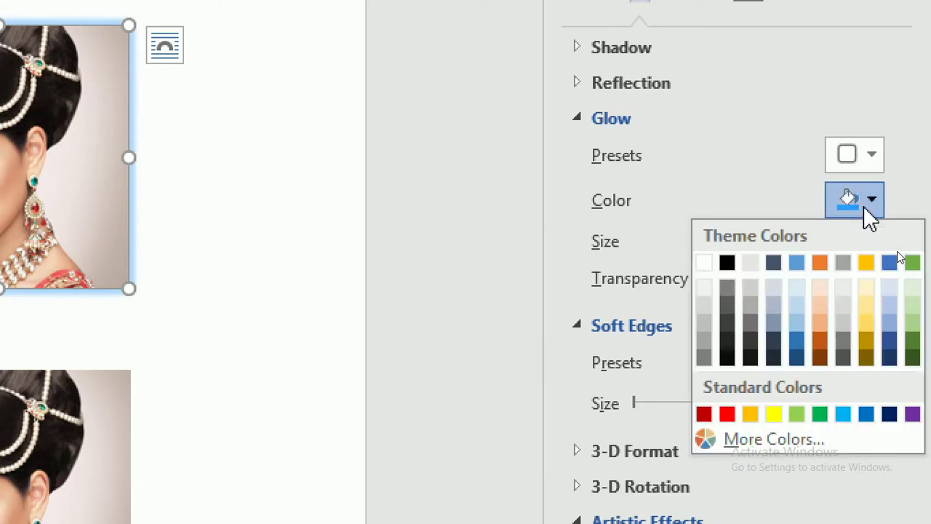
pyautogui.click(910, 413)
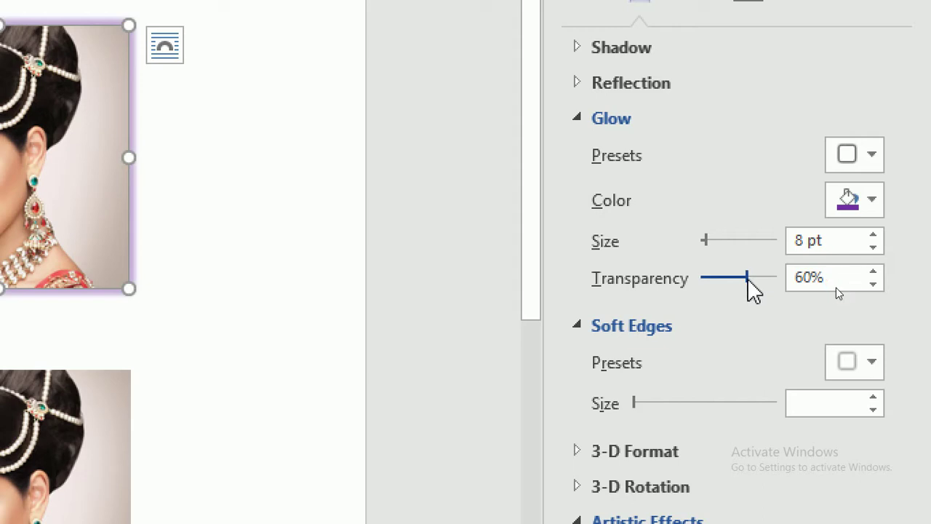
pyautogui.moveTo(749, 278)
pyautogui.mouseDown()
pyautogui.moveTo(704, 280)
pyautogui.moveTo(703, 289)
pyautogui.mouseUp()
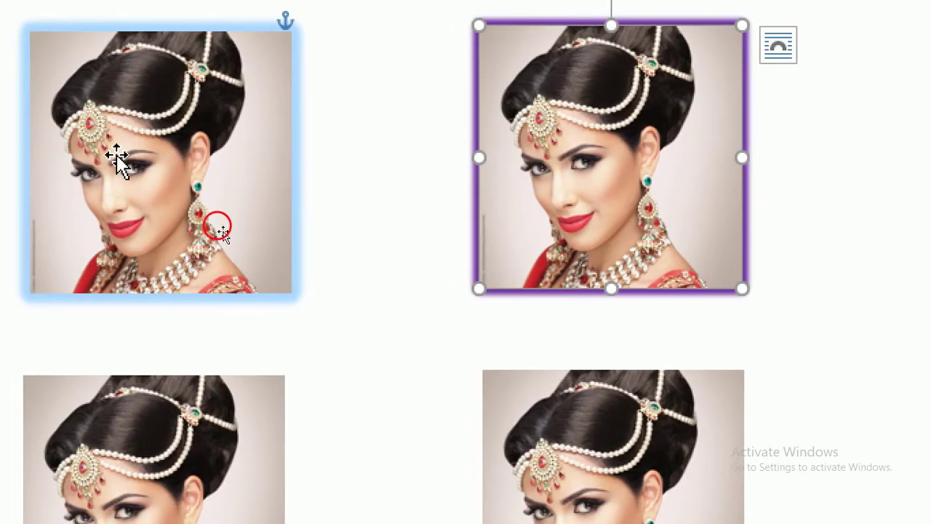
pyautogui.click(223, 232)
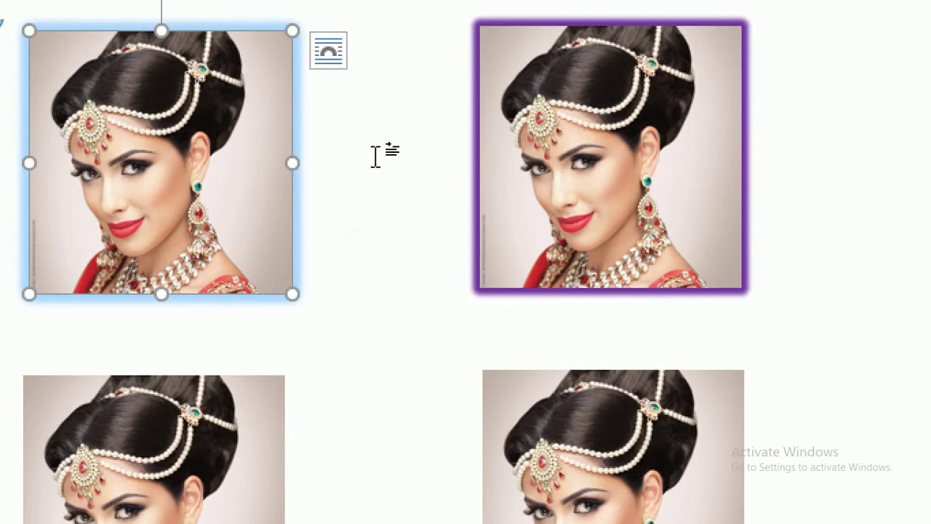
pyautogui.click(614, 186)
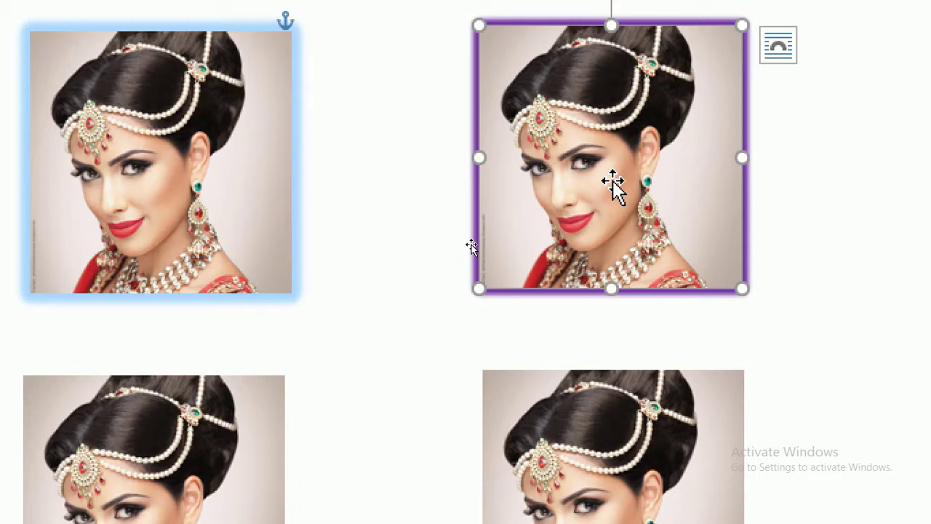
pyautogui.hscroll(1, 812, 243)
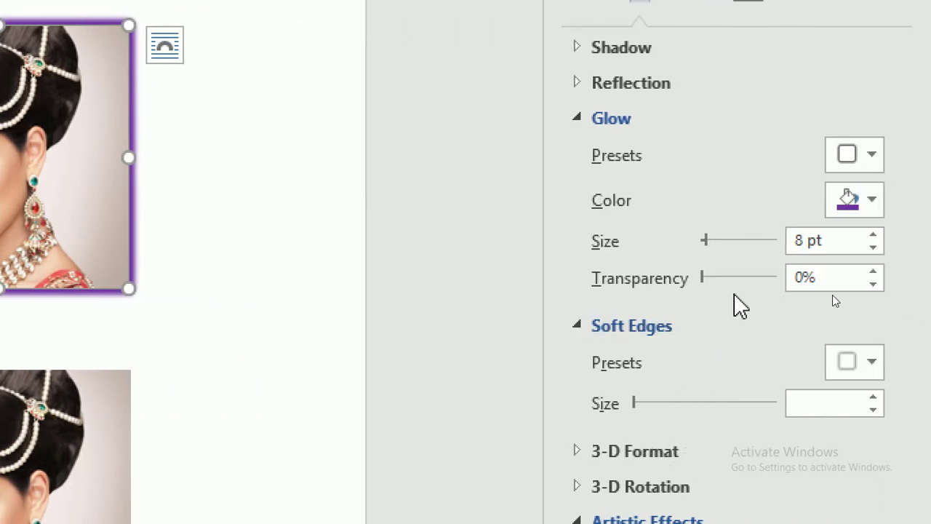
# Step: Set the purple glow to 20 pt at 49% transparency and nudge the portrait up
pyautogui.moveTo(704, 278); pyautogui.dragTo(752, 276)
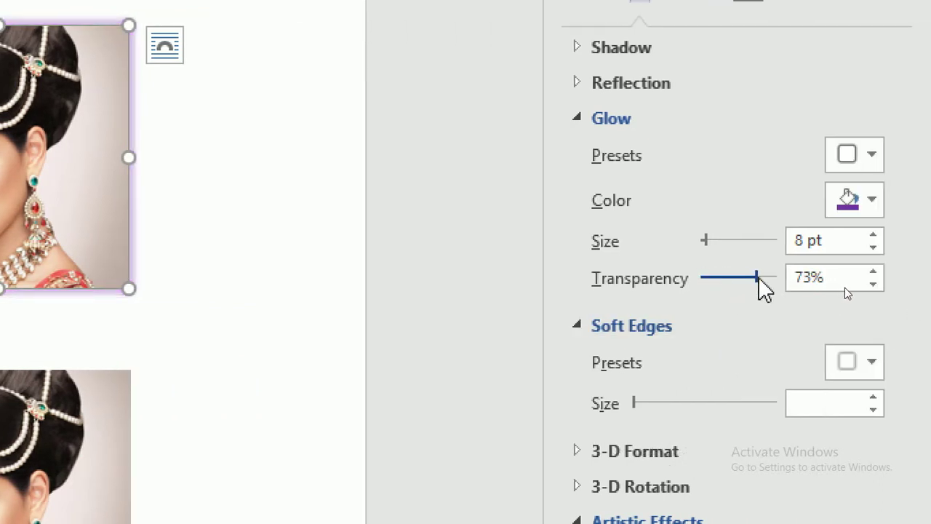
pyautogui.moveTo(752, 276); pyautogui.dragTo(739, 277)
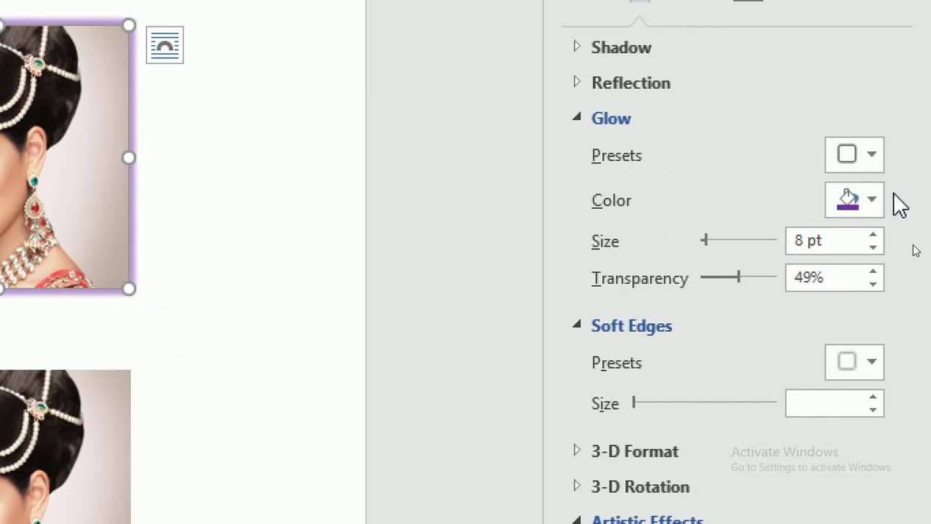
pyautogui.click(873, 234)
pyautogui.doubleClick(873, 234)
pyautogui.doubleClick(873, 235)
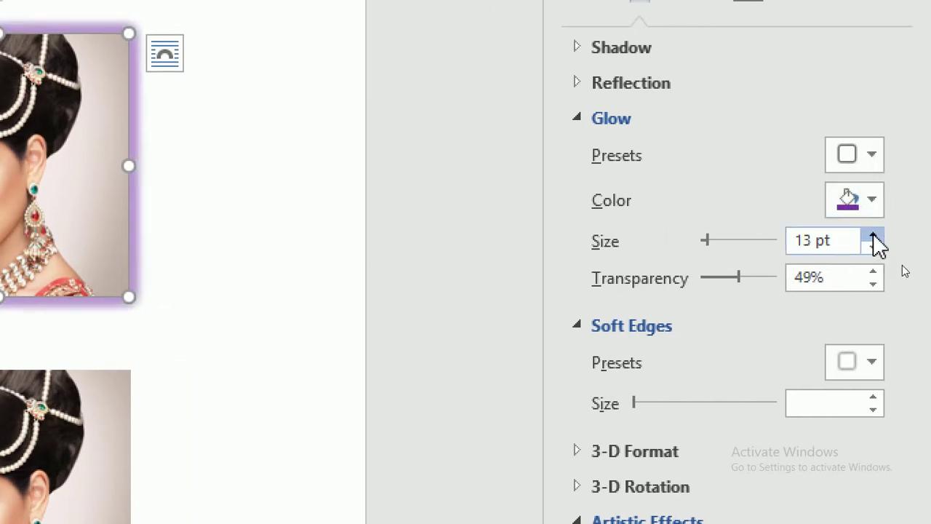
pyautogui.doubleClick(873, 234)
pyautogui.doubleClick(873, 234)
pyautogui.doubleClick(874, 235)
pyautogui.click(873, 234)
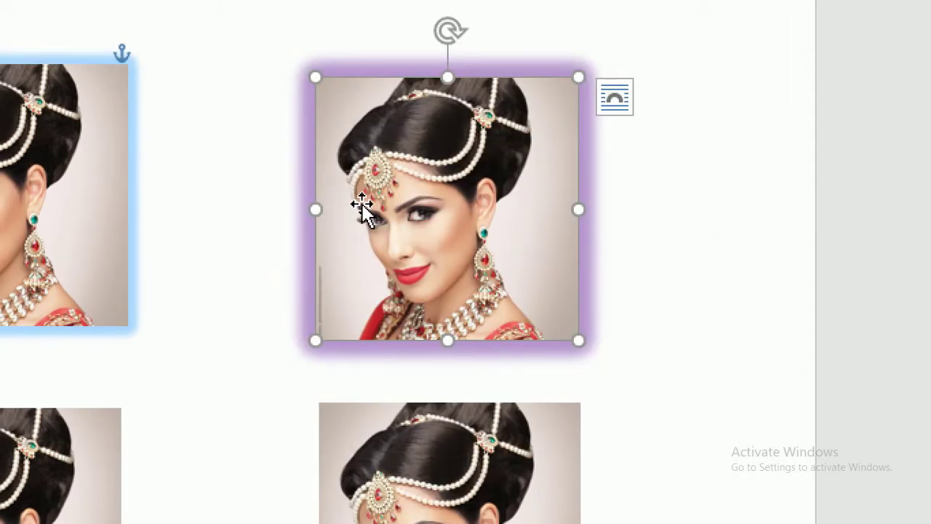
pyautogui.moveTo(364, 206)
pyautogui.mouseDown()
pyautogui.moveTo(362, 176)
pyautogui.moveTo(361, 188)
pyautogui.mouseUp()
pyautogui.click(762, 266)
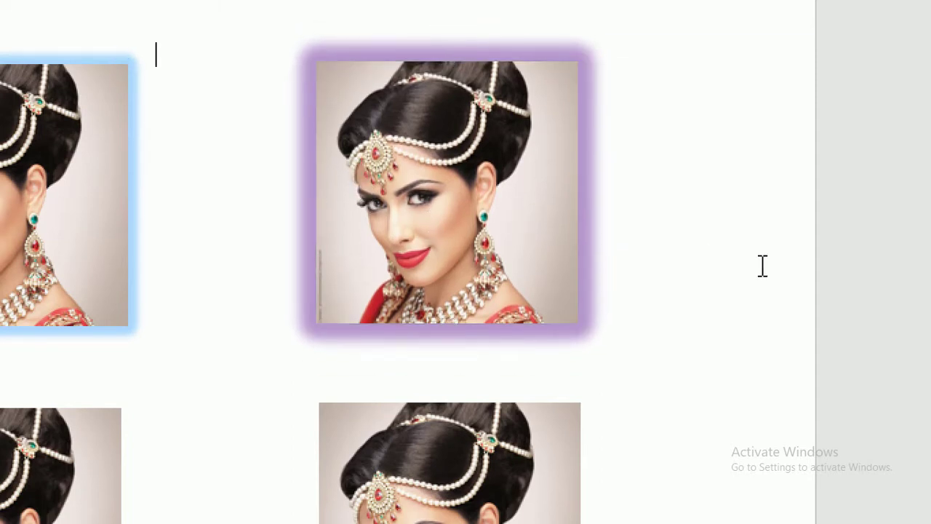
# Step: Select the plain lower-left portrait to bring up its picture Format tools
pyautogui.hscroll(-5, 436, 363)
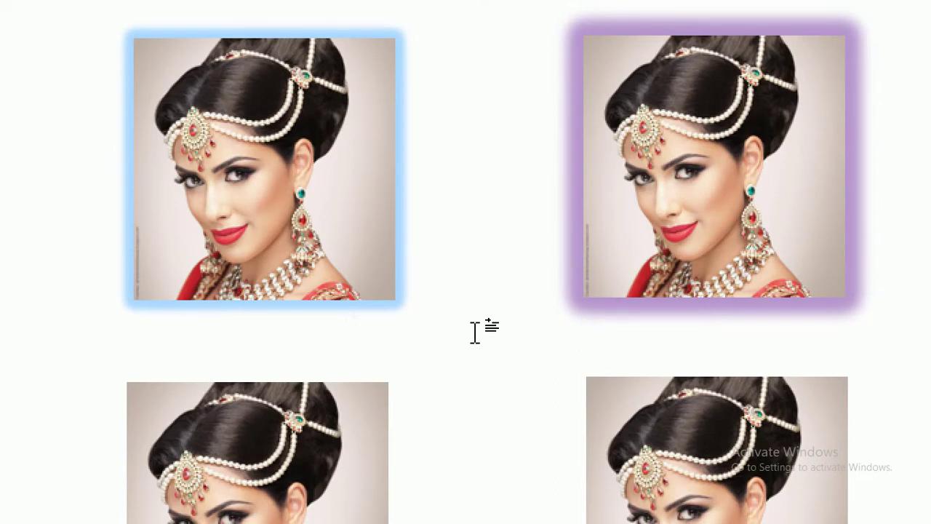
pyautogui.scroll(-1, 191, 453)
pyautogui.scroll(-4, 197, 458)
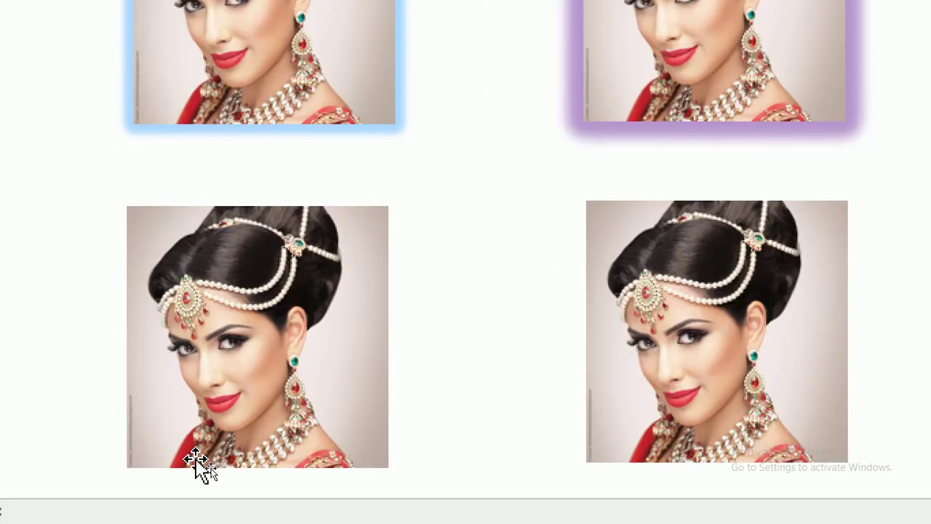
pyautogui.click(230, 393)
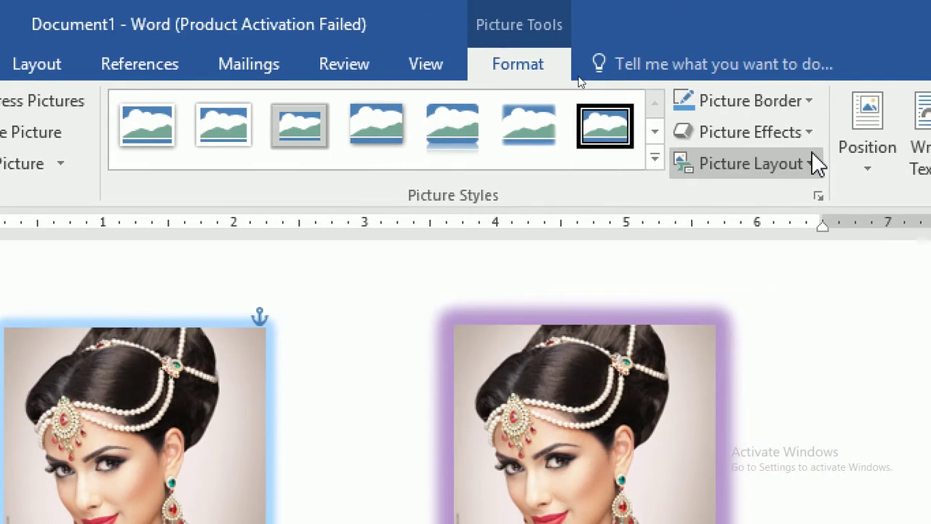
# Step: Apply 5 pt soft edges to the lower-left portrait
pyautogui.click(801, 138)
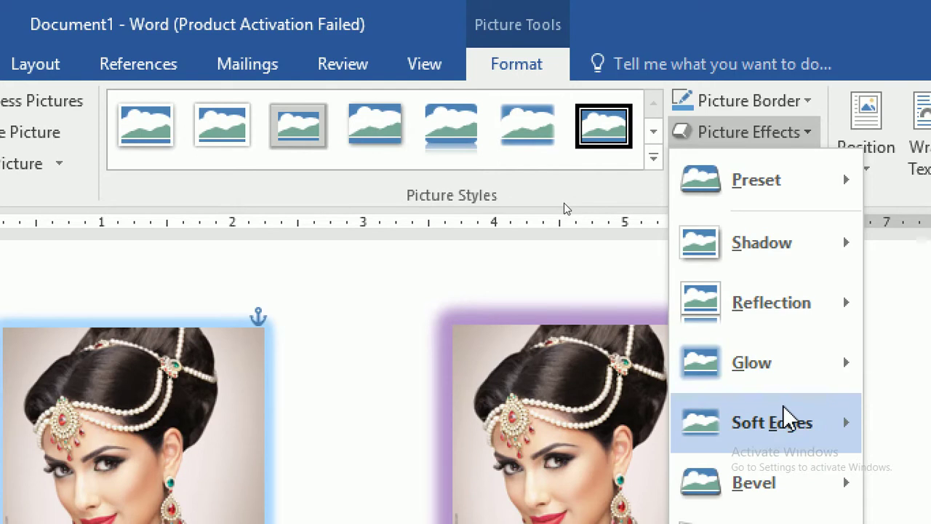
pyautogui.moveTo(632, 126)
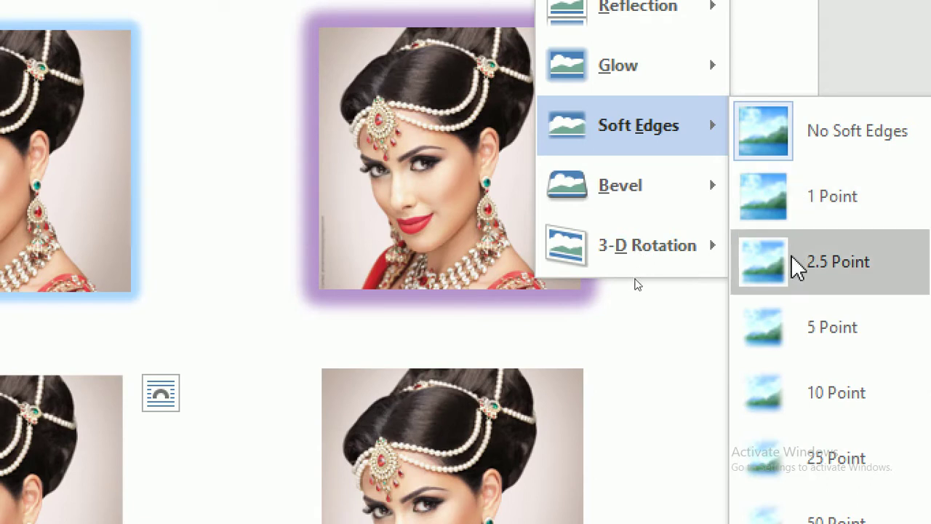
pyautogui.click(795, 333)
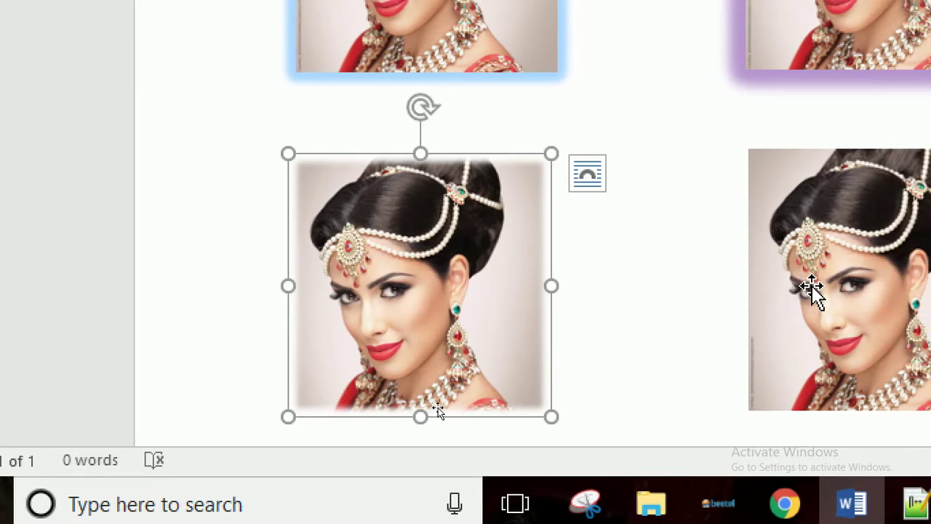
# Step: Select the plain lower-right portrait to edit its glow and soft-edge settings
pyautogui.click(811, 288)
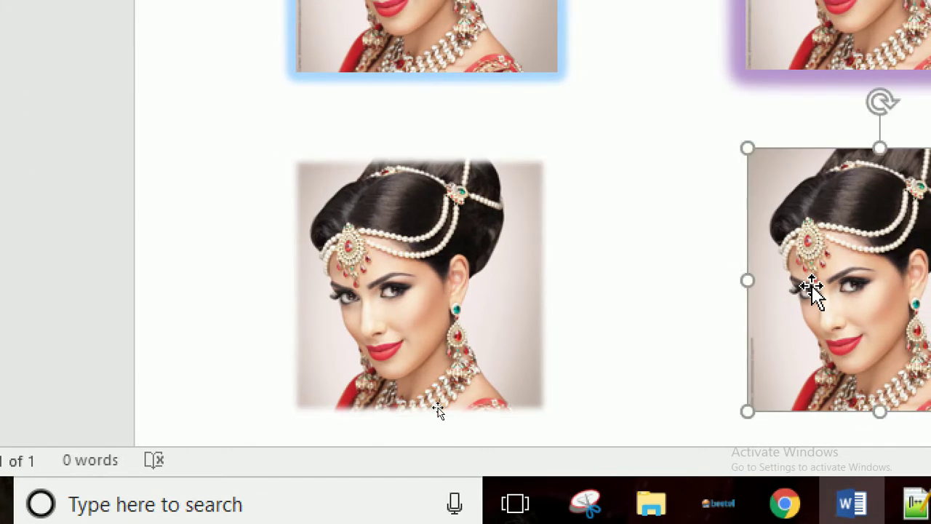
pyautogui.click(650, 306)
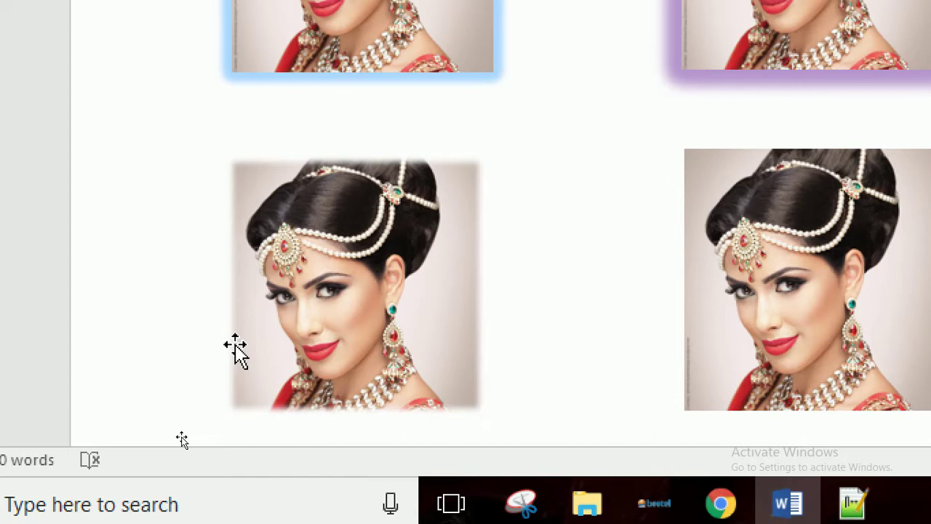
pyautogui.click(328, 350)
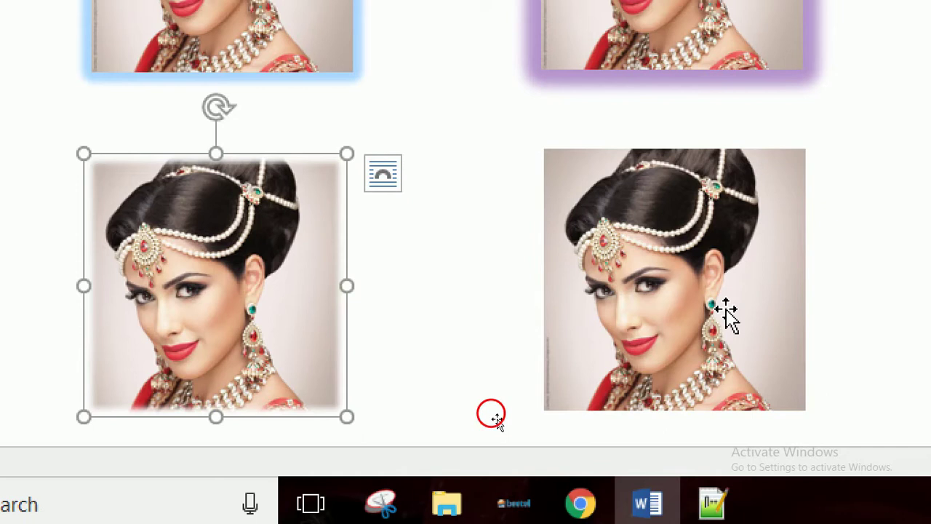
pyautogui.click(724, 313)
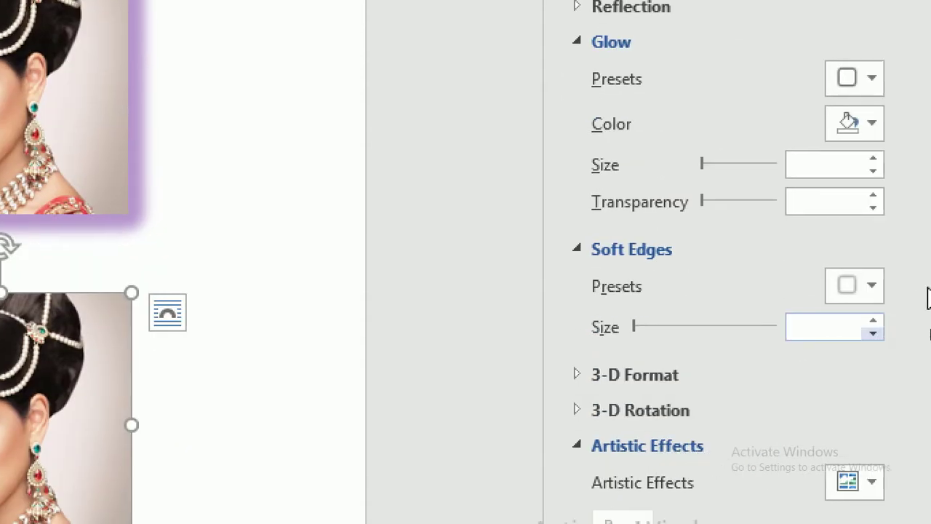
# Step: Give the lower-right portrait soft edges, starting from the 50 pt preset and reducing to 28 pt
pyautogui.click(876, 284)
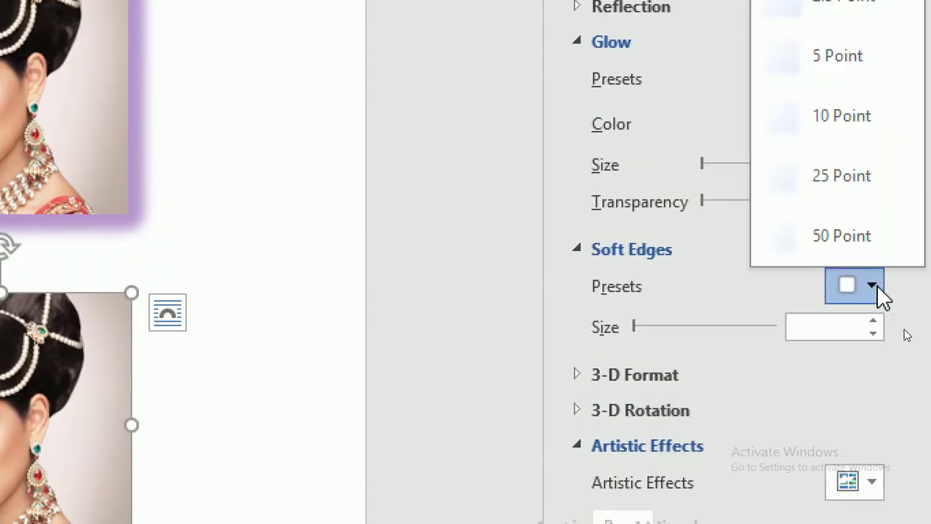
pyautogui.click(836, 233)
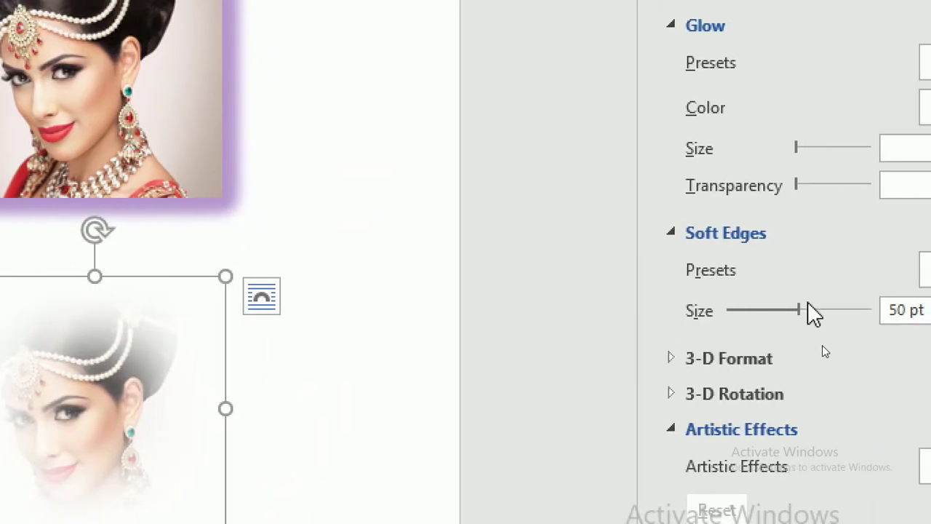
pyautogui.moveTo(796, 309); pyautogui.dragTo(769, 310)
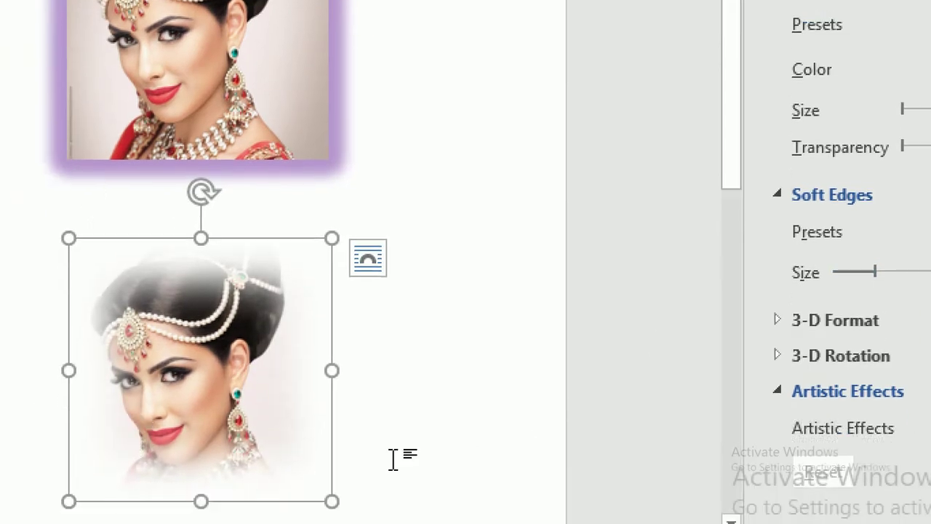
pyautogui.click(490, 459)
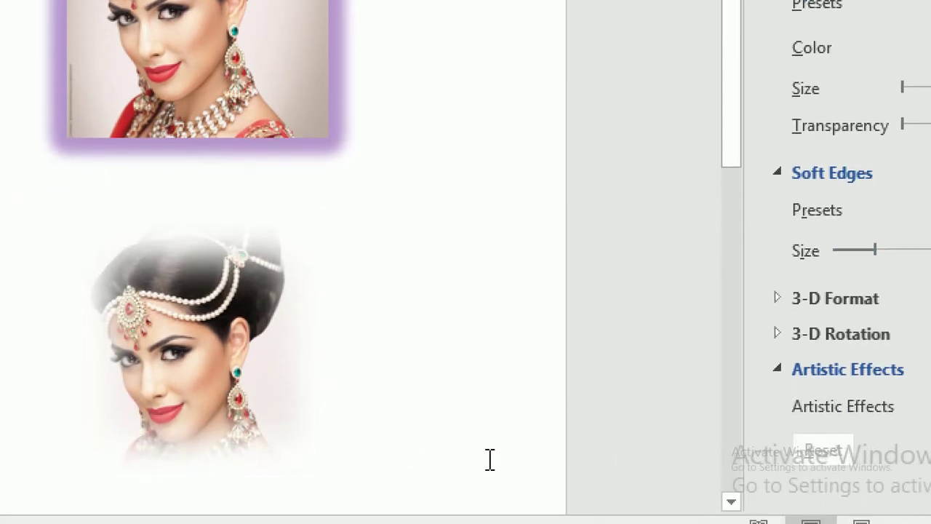